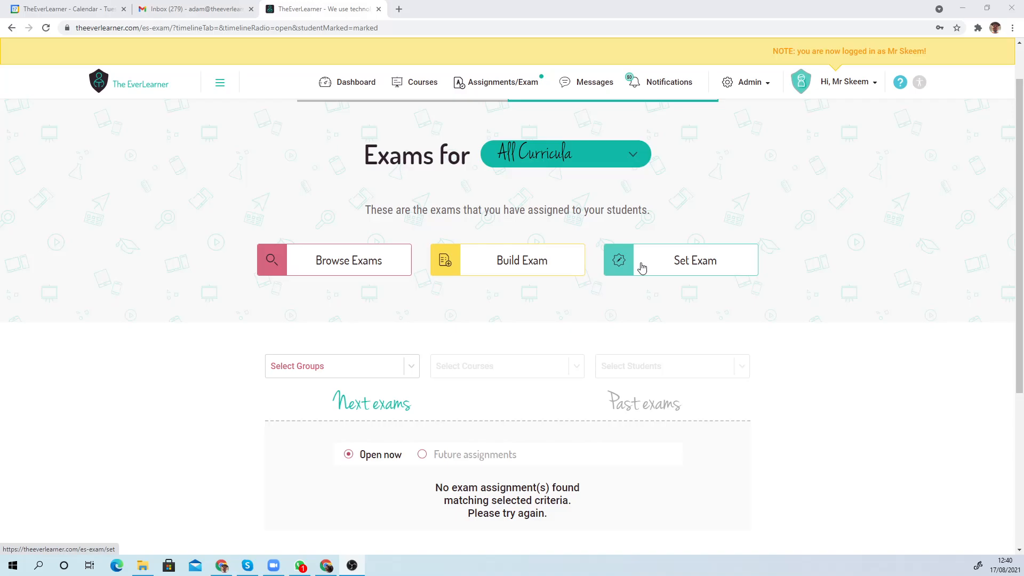
Start setting a new exam and select the Physical Education GCSE group for it.
scroll(603, 231, up, 2)
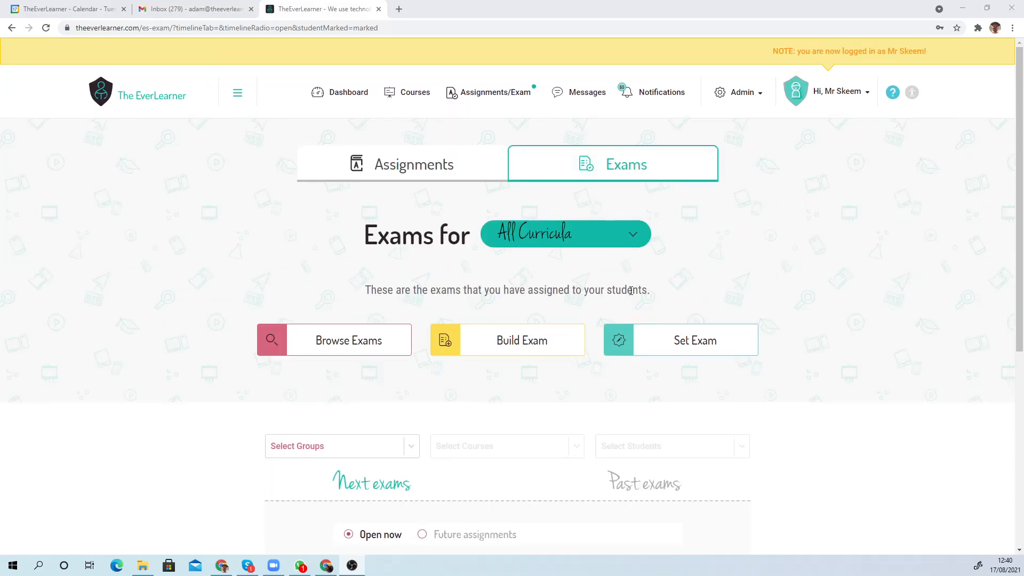
scroll(631, 290, down, 2)
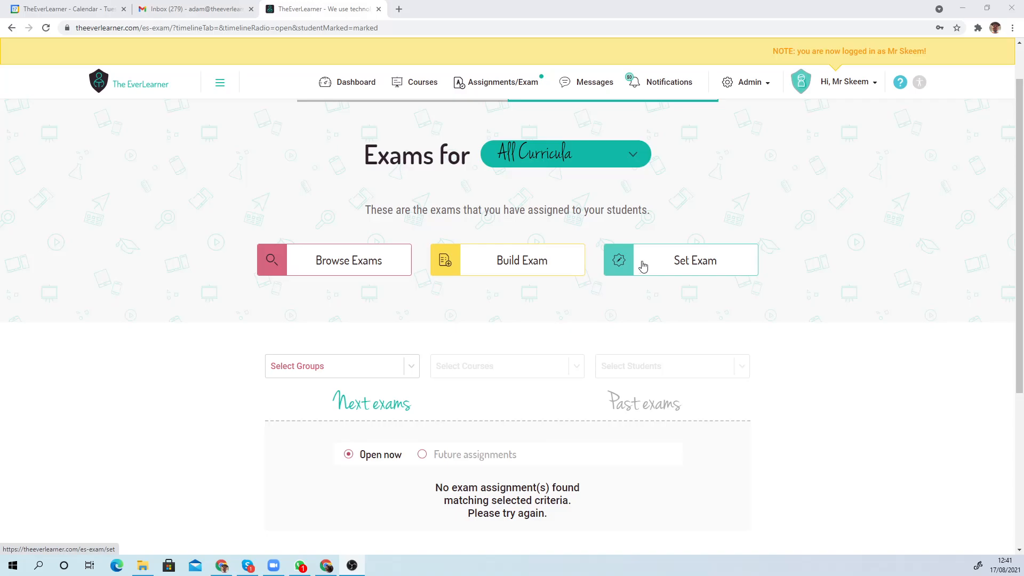
click(643, 266)
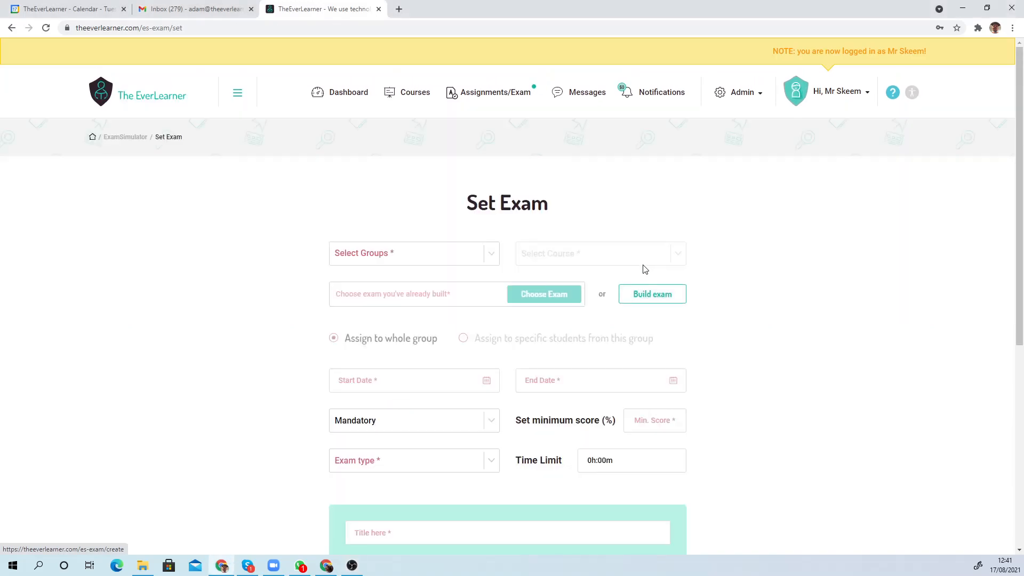
click(442, 259)
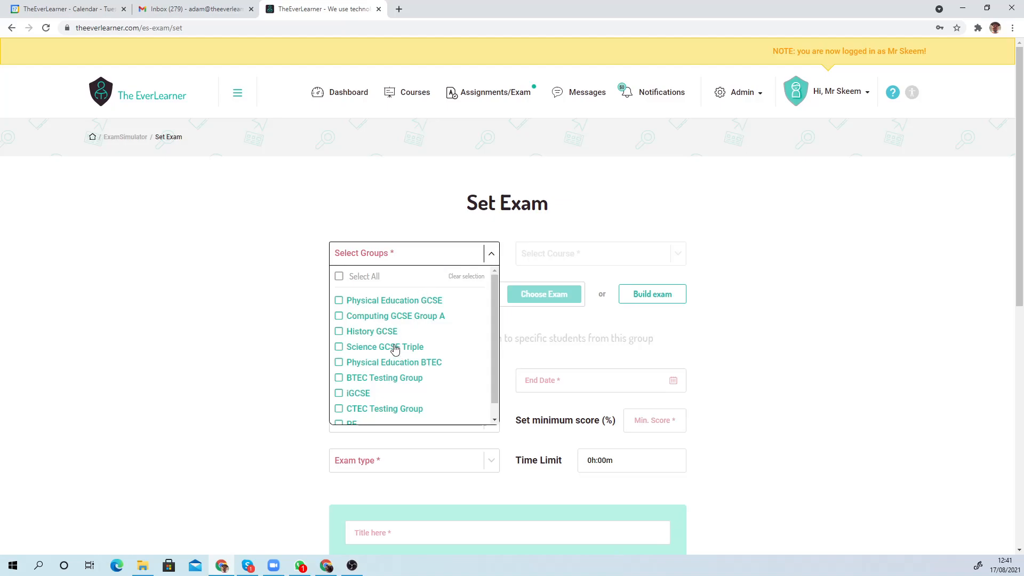
scroll(407, 320, down, 1)
scroll(407, 320, up, 1)
click(356, 302)
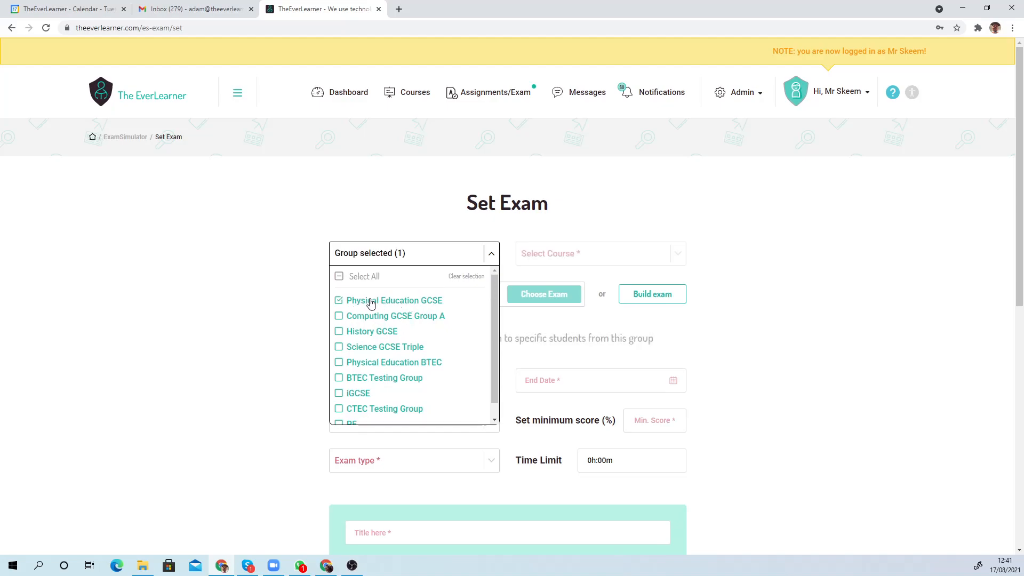
click(413, 257)
Select OCR GCSE PE 9-1 as the exam's course.
click(523, 259)
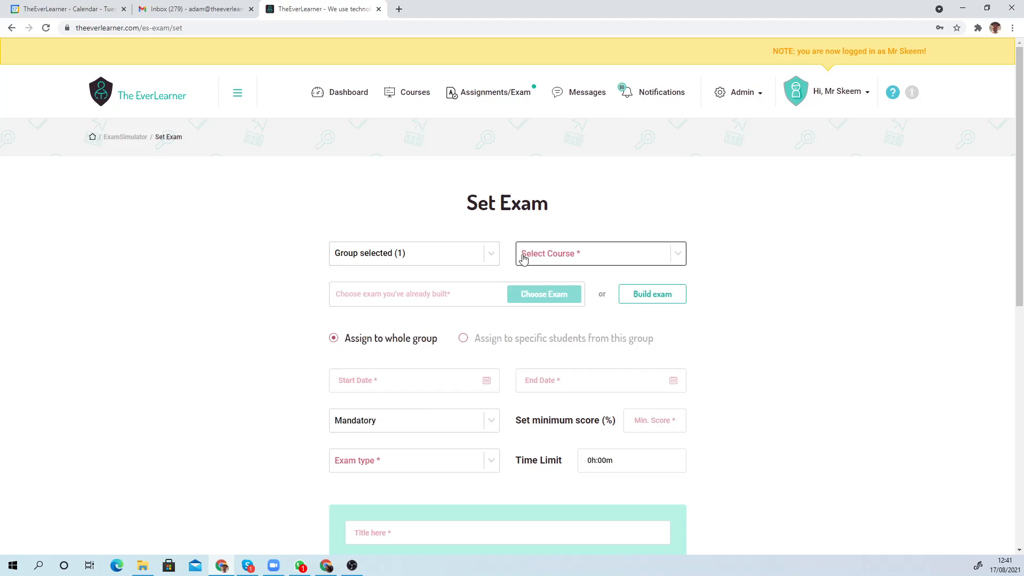
click(539, 259)
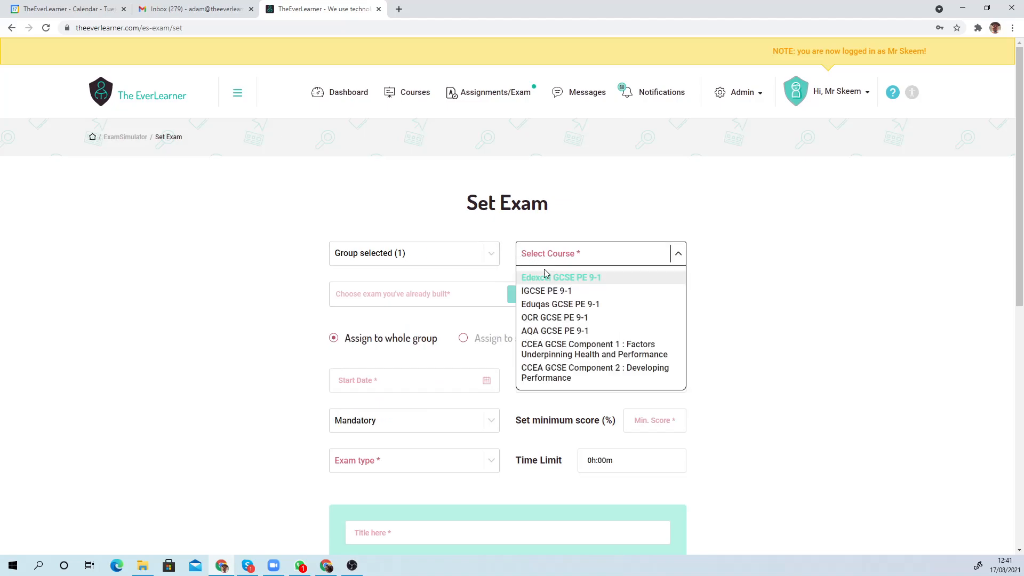
click(555, 320)
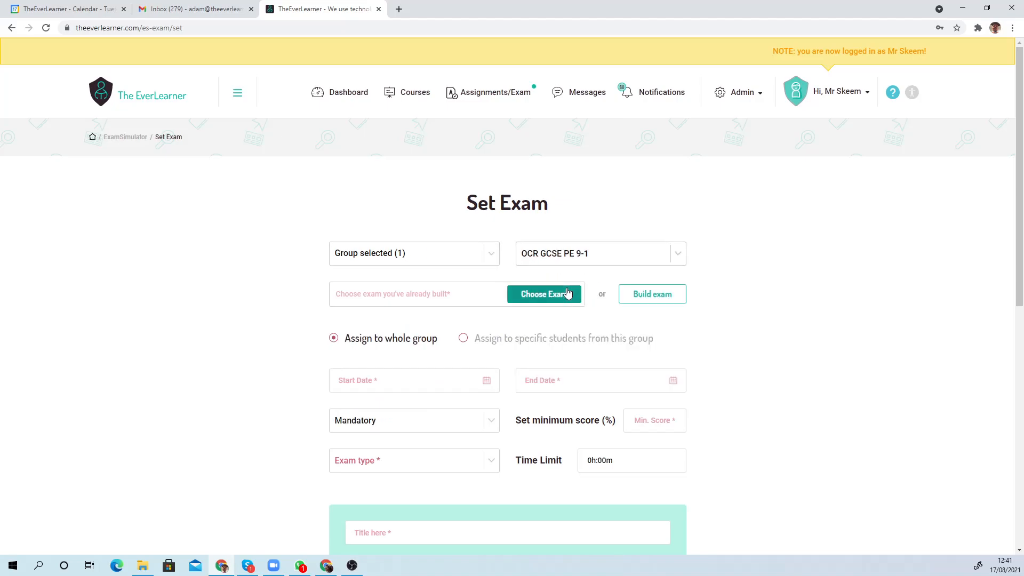
Browse the already built exams and choose Mock Assignment #1 as the exam to set.
scroll(395, 342, down, 2)
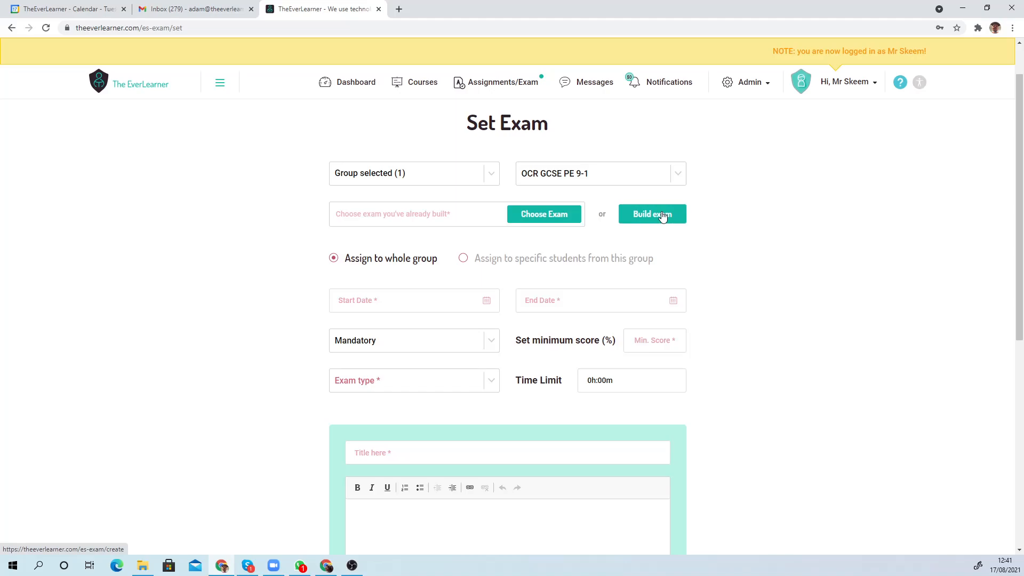
click(548, 212)
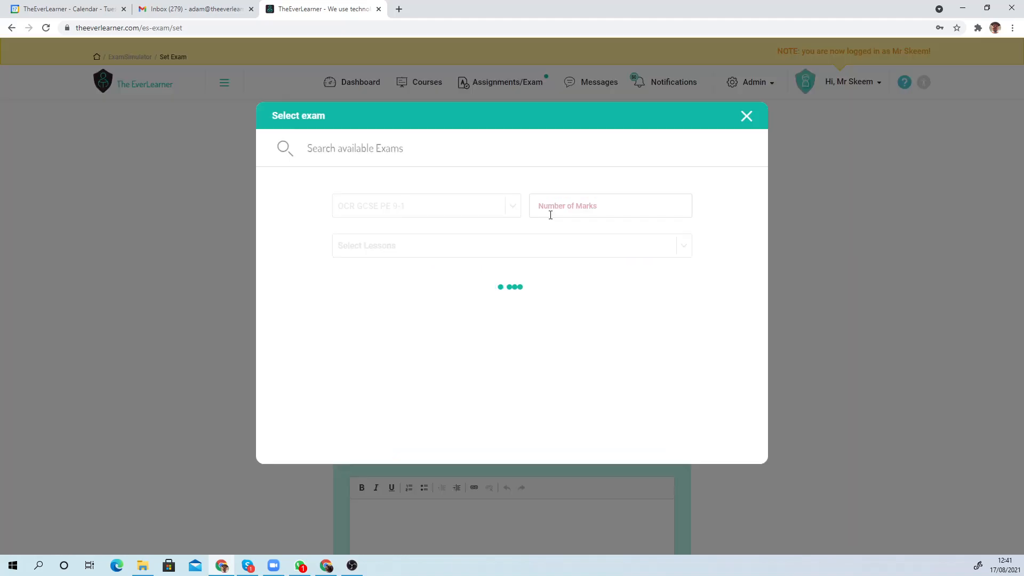
scroll(494, 291, down, 6)
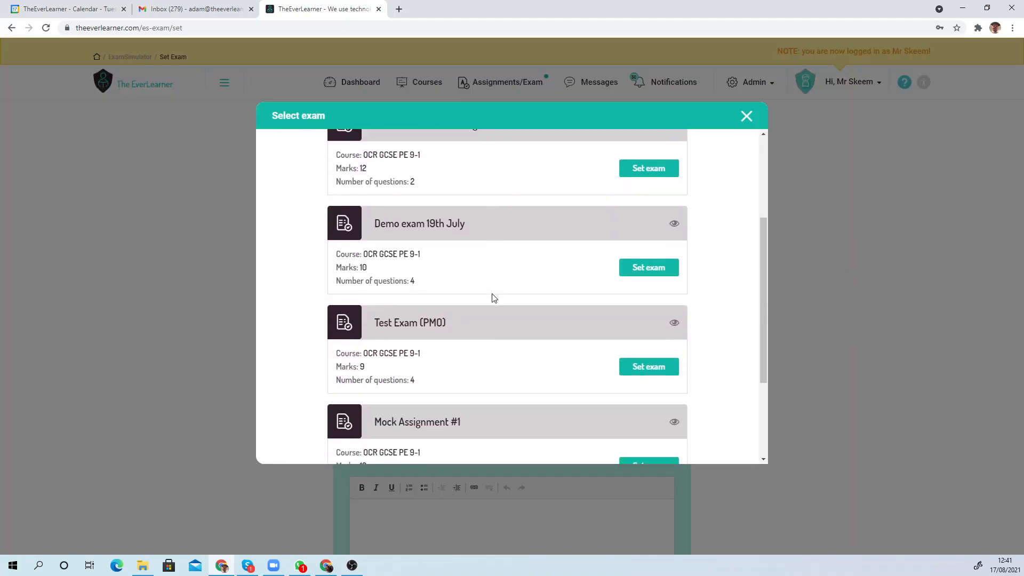
scroll(493, 298, up, 6)
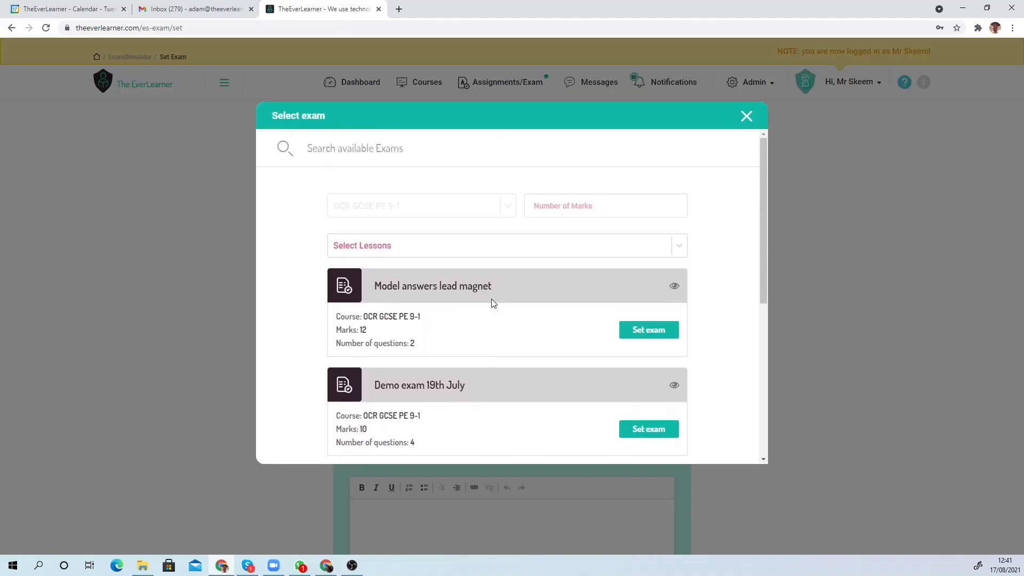
scroll(492, 325, down, 4)
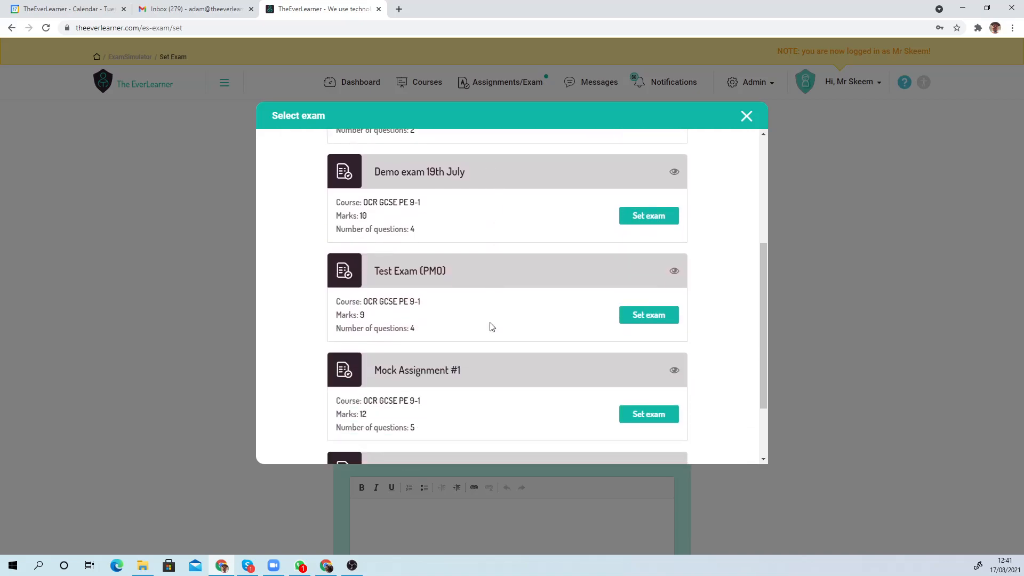
scroll(489, 326, down, 2)
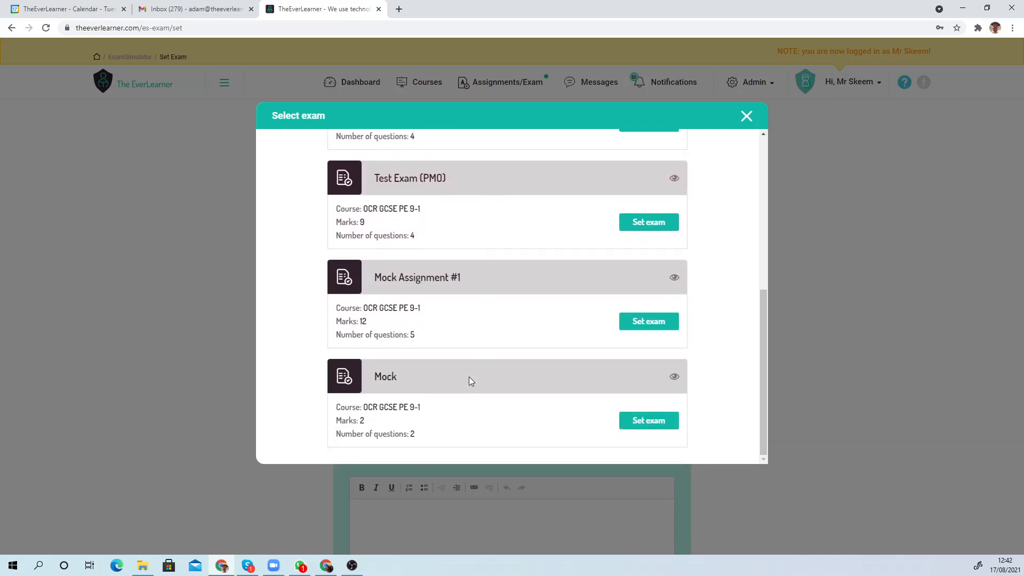
scroll(461, 360, up, 2)
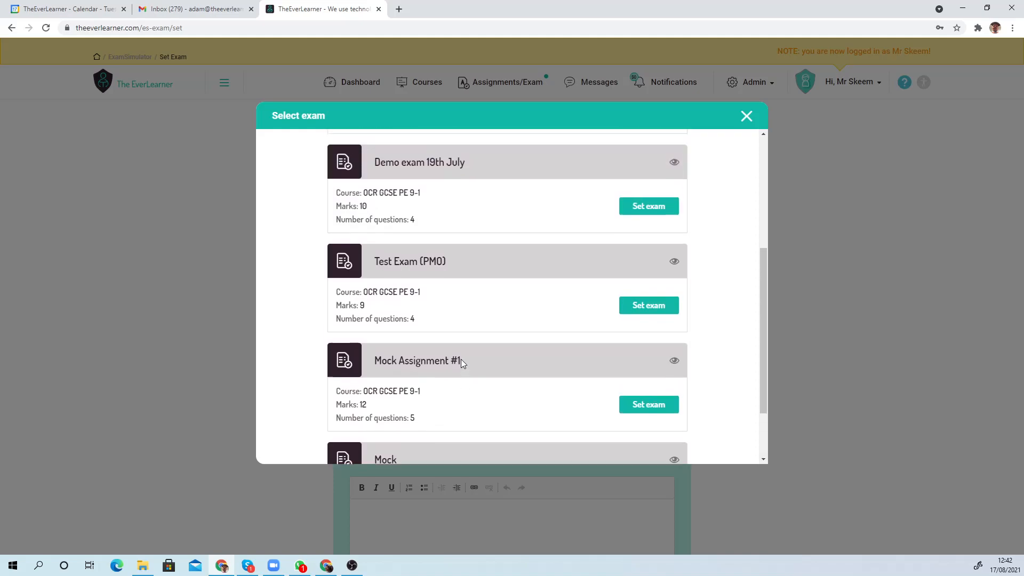
scroll(462, 360, down, 2)
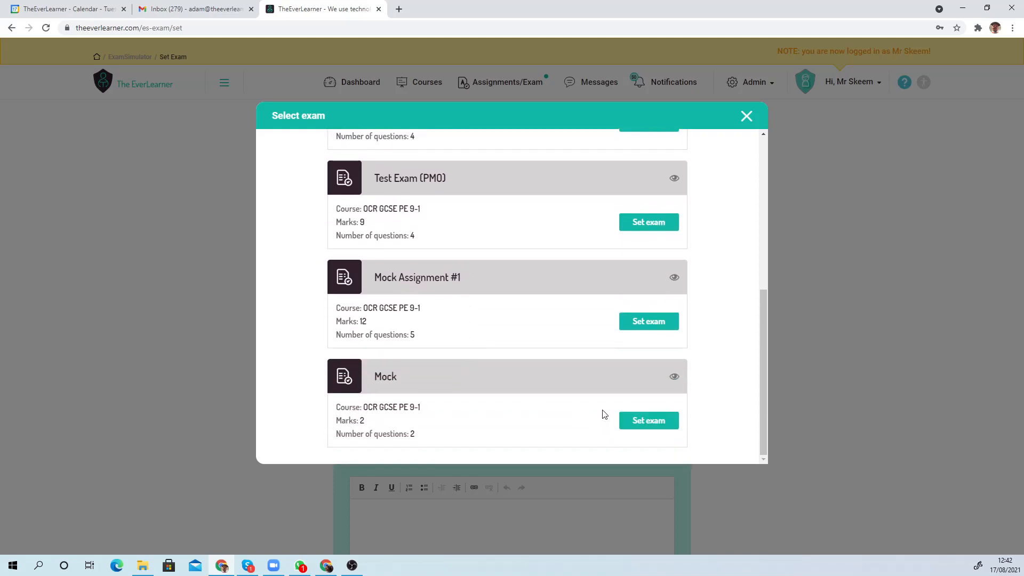
click(642, 320)
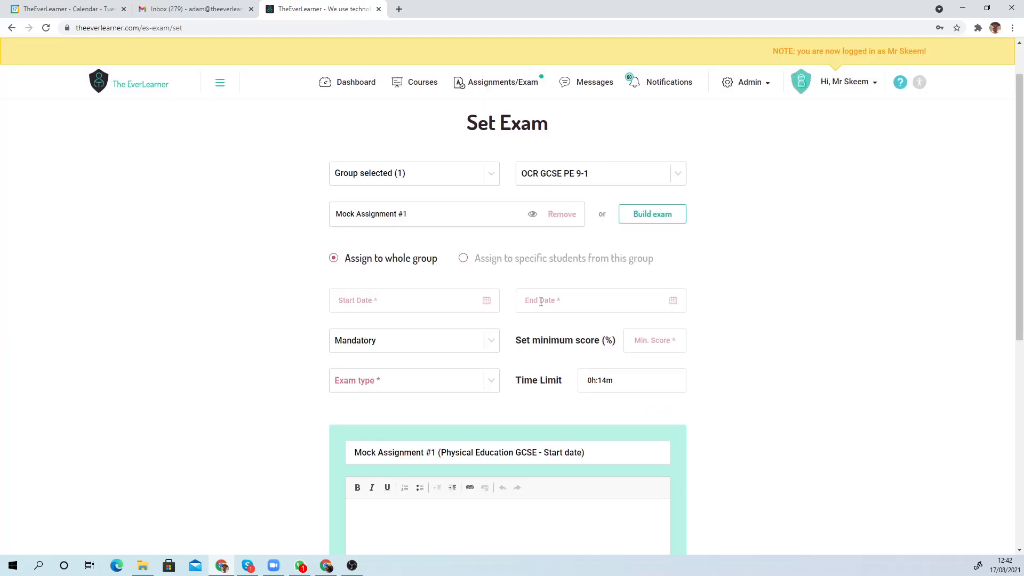
Switch the exam to specific students from the group and assign six students from the list.
scroll(541, 302, down, 5)
scroll(541, 302, up, 5)
click(467, 258)
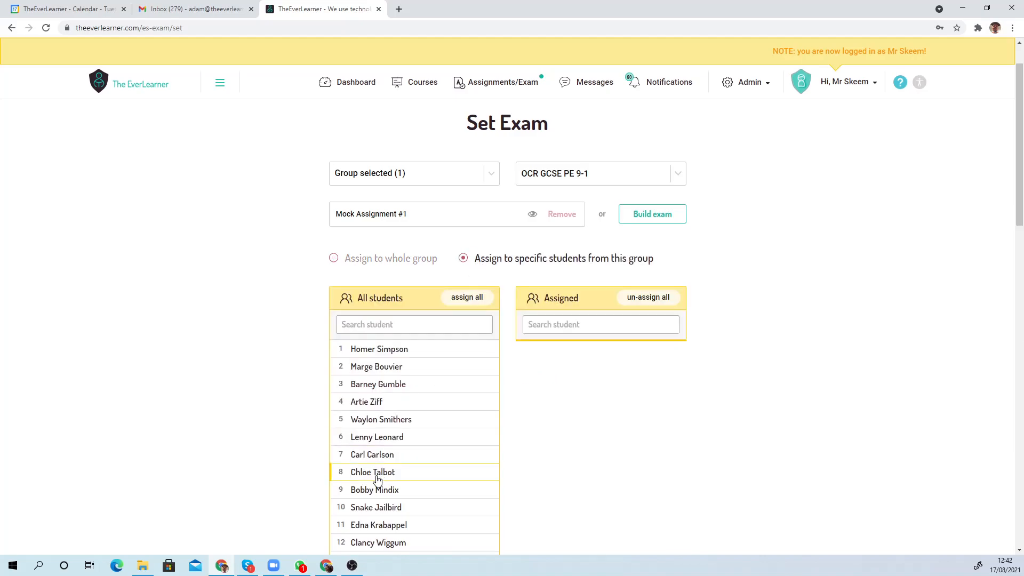
scroll(375, 460, down, 3)
scroll(376, 461, down, 2)
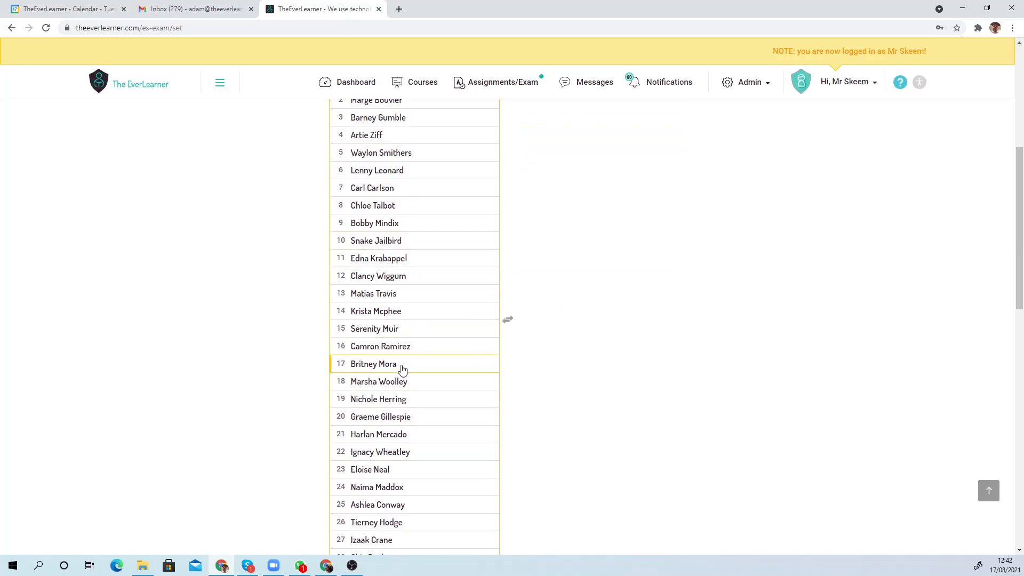
scroll(404, 315, down, 3)
scroll(405, 315, up, 6)
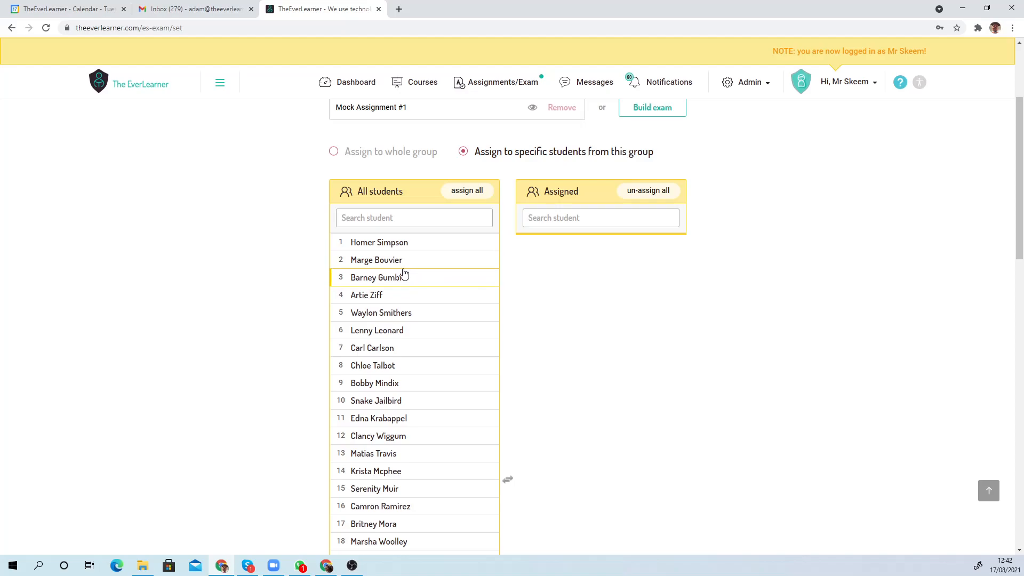
click(404, 261)
click(418, 279)
click(422, 329)
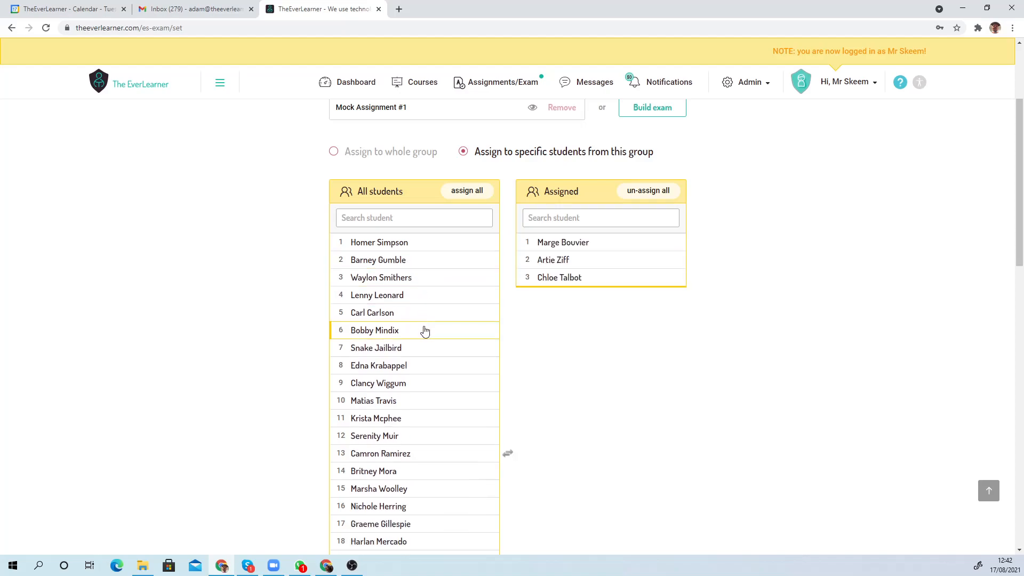
click(423, 367)
click(419, 402)
click(415, 419)
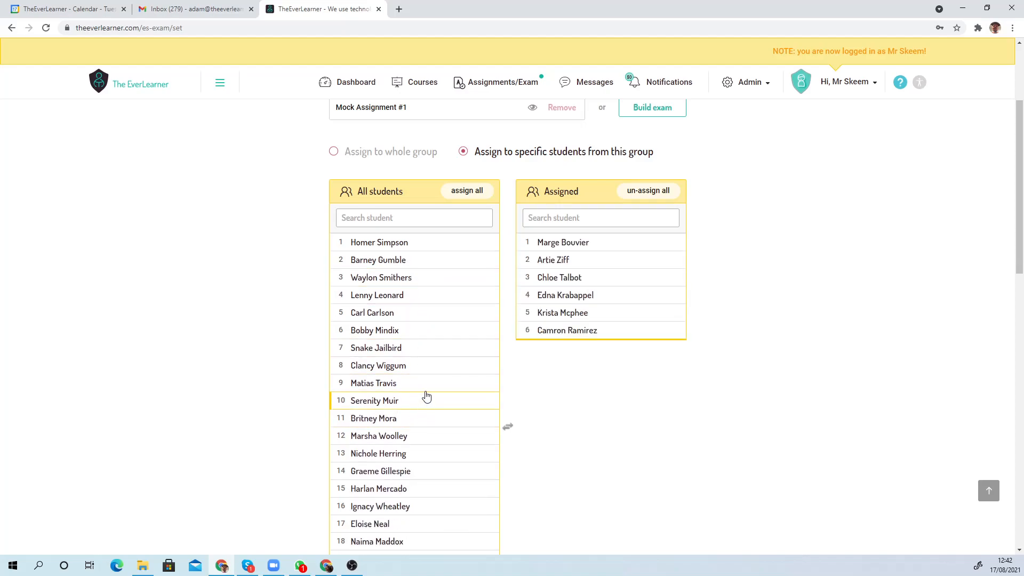
Un-assign all the selected students and assign the exam to the whole group instead.
click(651, 192)
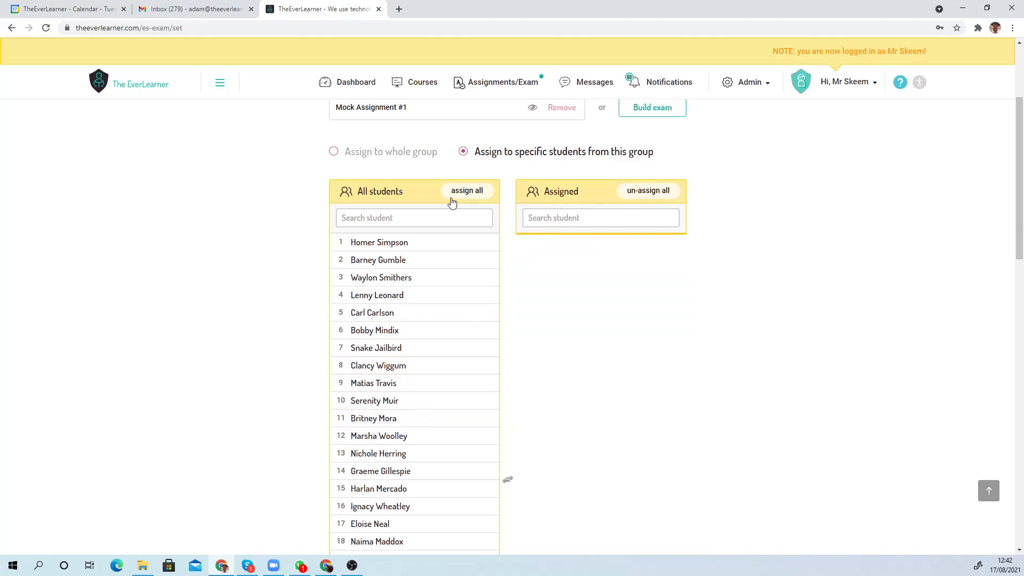
click(360, 155)
scroll(351, 317, up, 2)
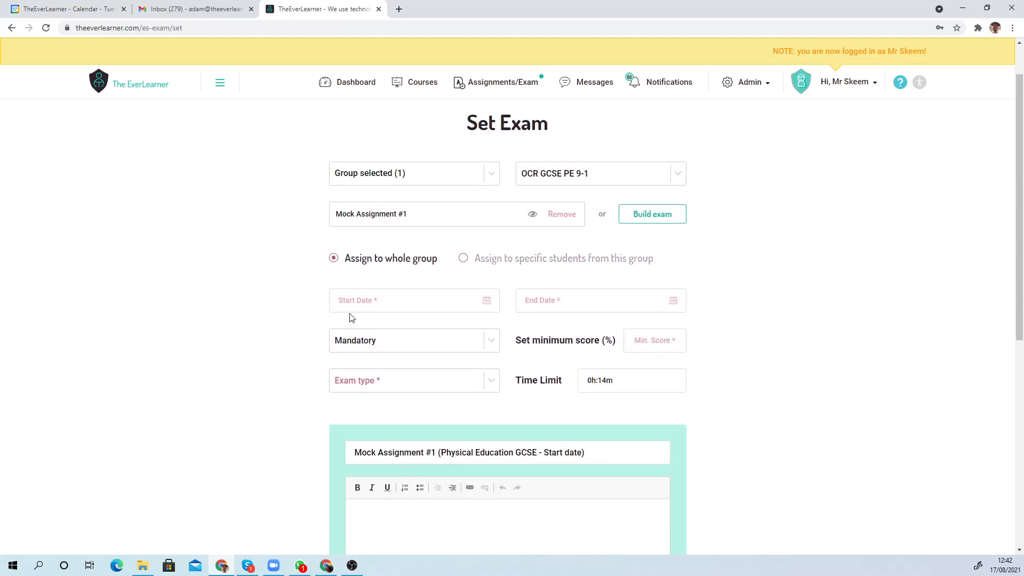
View the calendars for the exam's start date and end date without picking any dates.
click(381, 304)
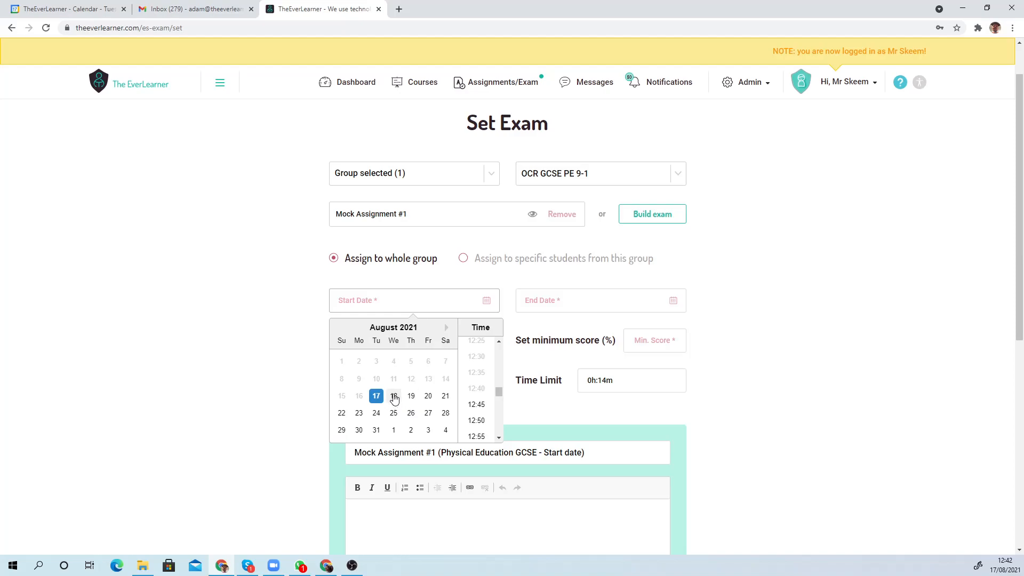
click(593, 308)
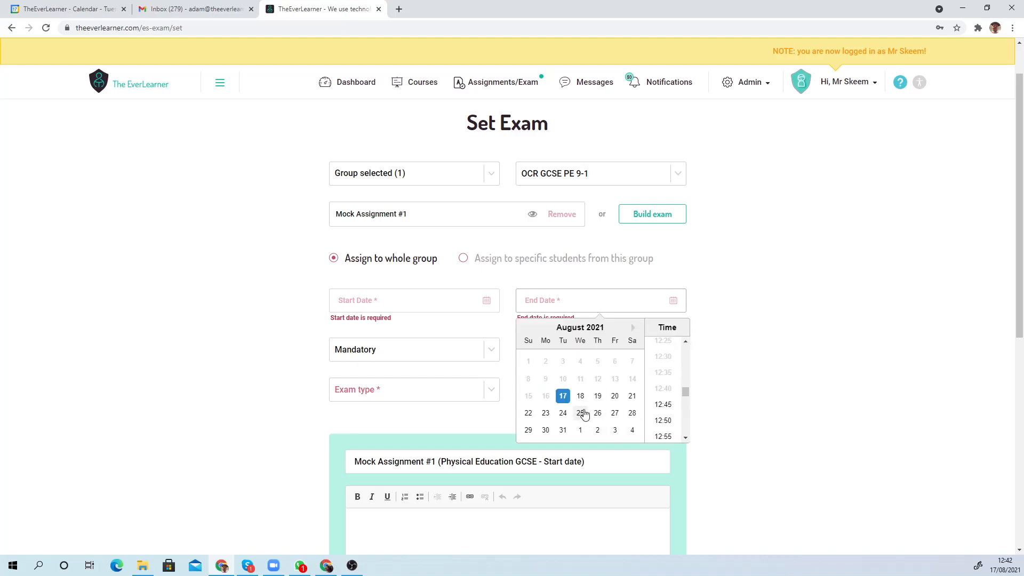
click(727, 374)
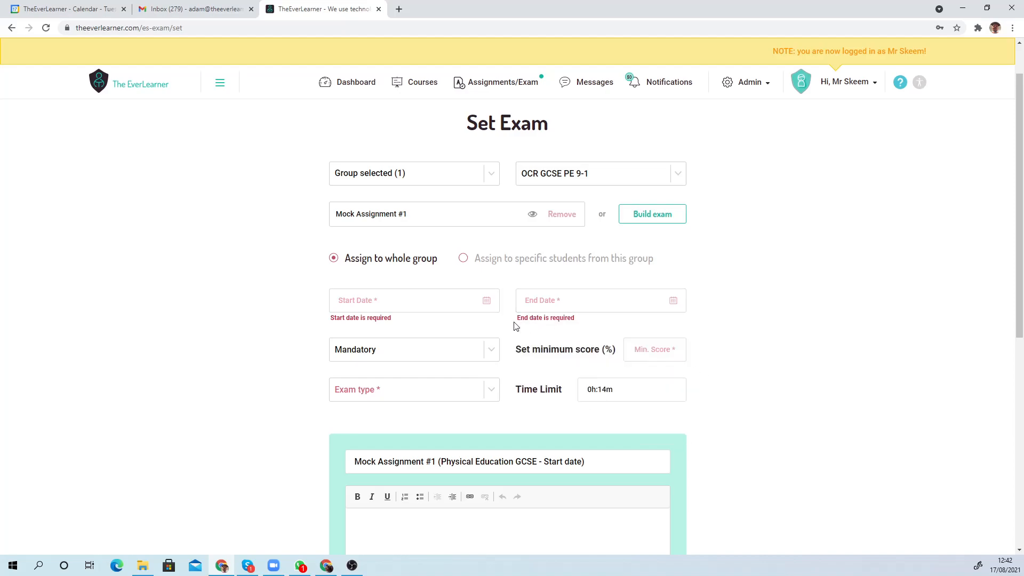
Review the mandatory options, keep the exam Mandatory, and set the minimum score to 60%.
scroll(487, 328, down, 1)
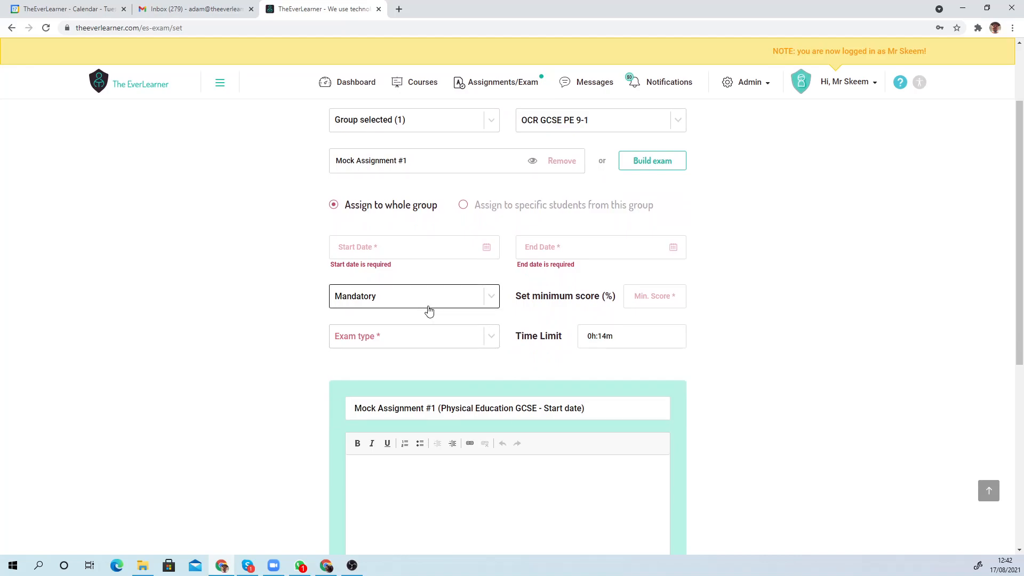
click(429, 303)
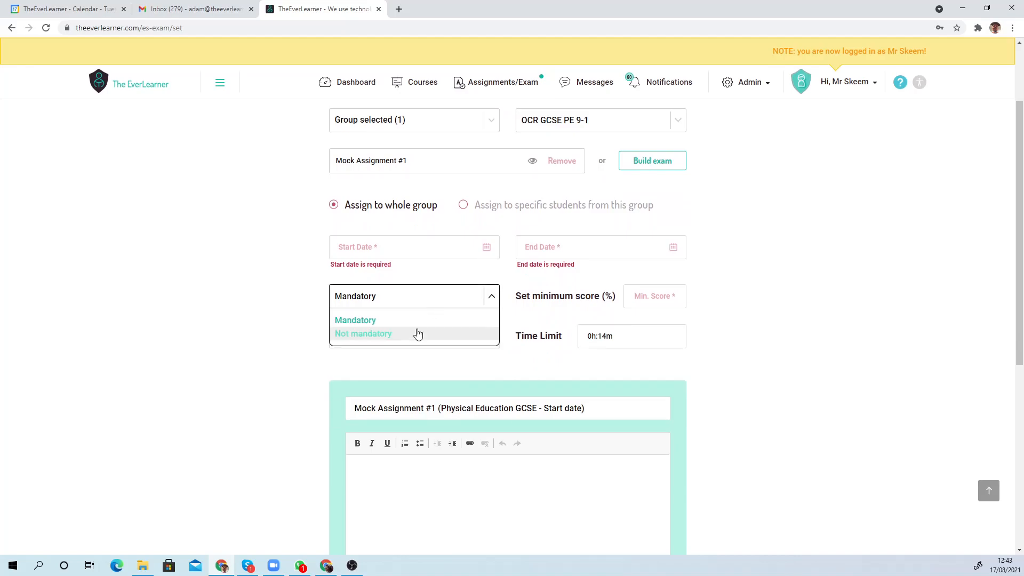
click(414, 299)
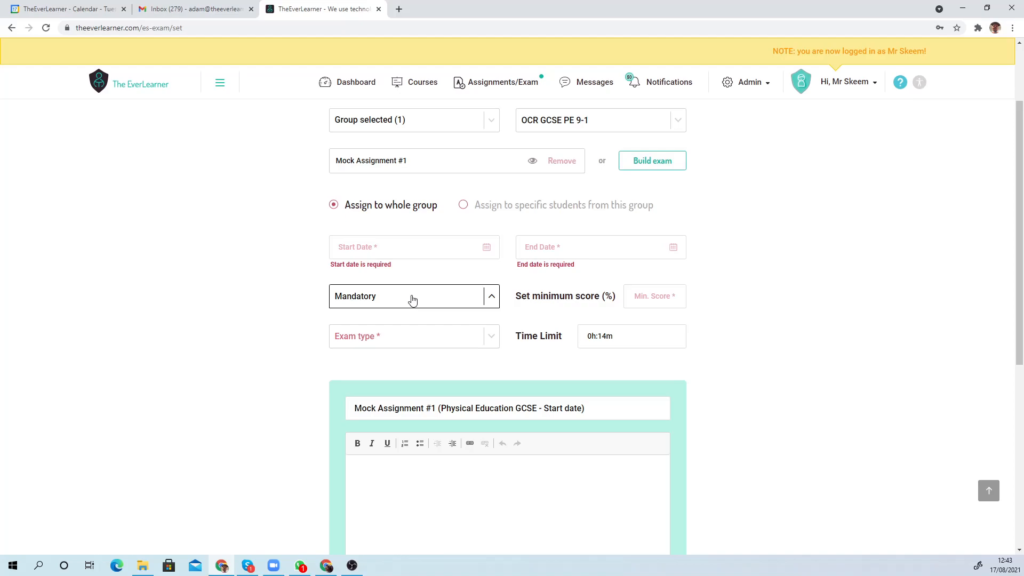
click(664, 297)
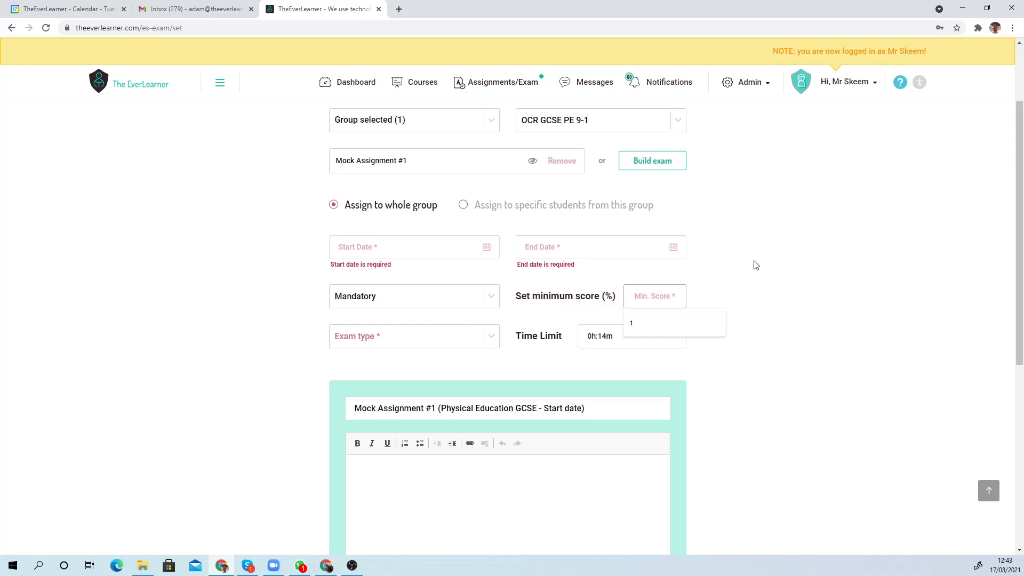
text(60)
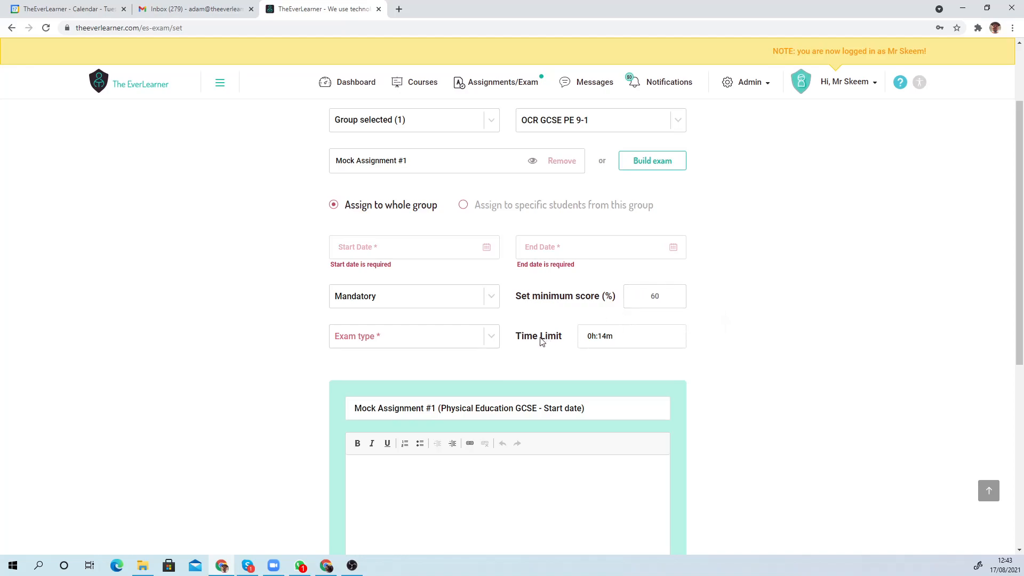
Set the exam type to Assessed Exam and the time limit to 0h:15m.
scroll(507, 331, down, 1)
click(488, 288)
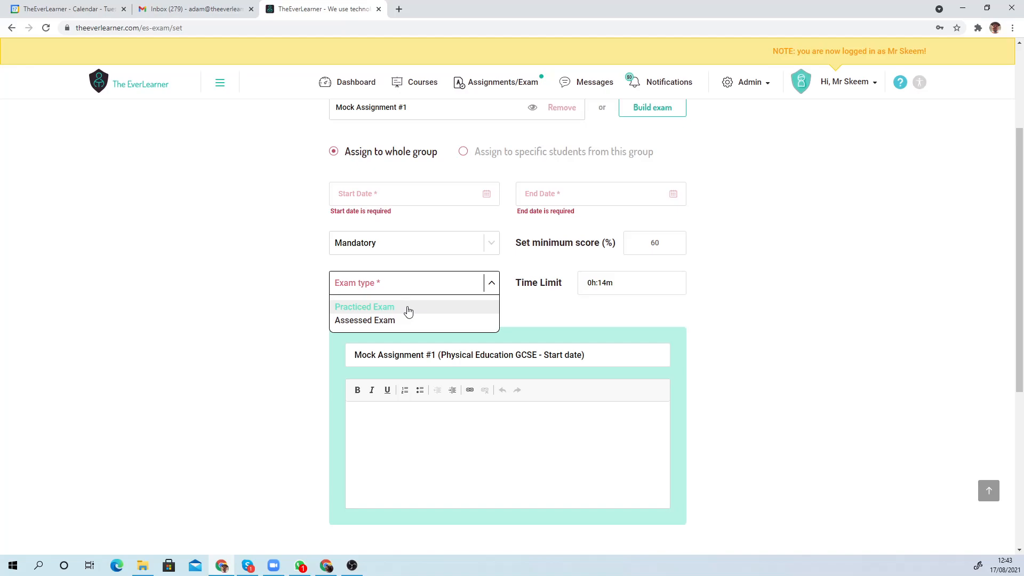
click(410, 322)
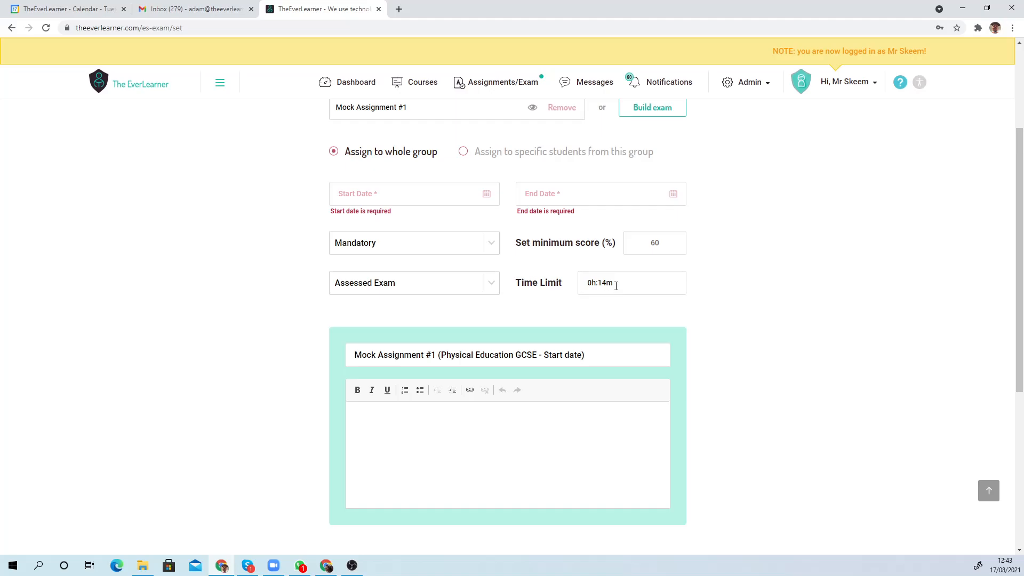
click(616, 287)
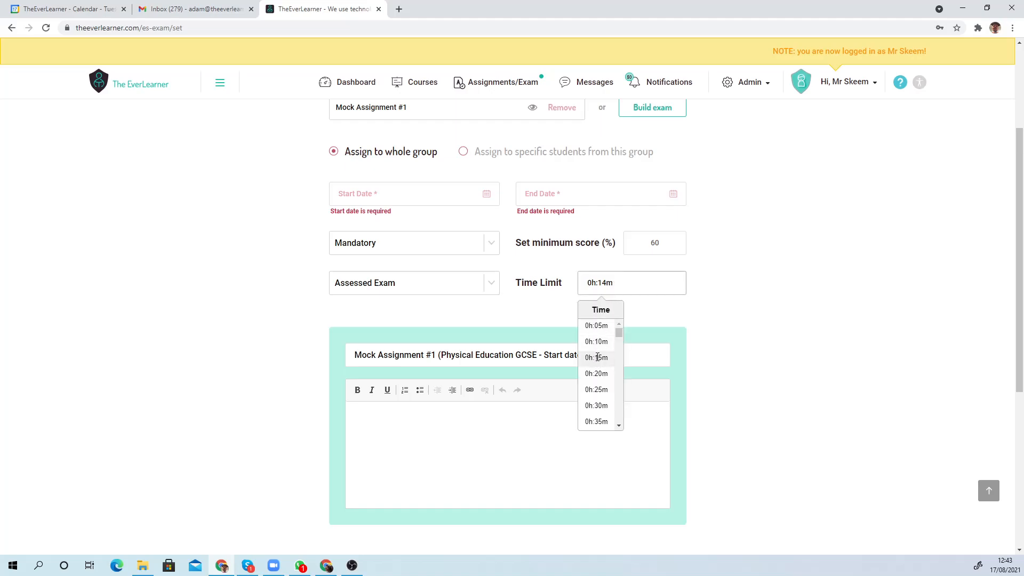
click(596, 359)
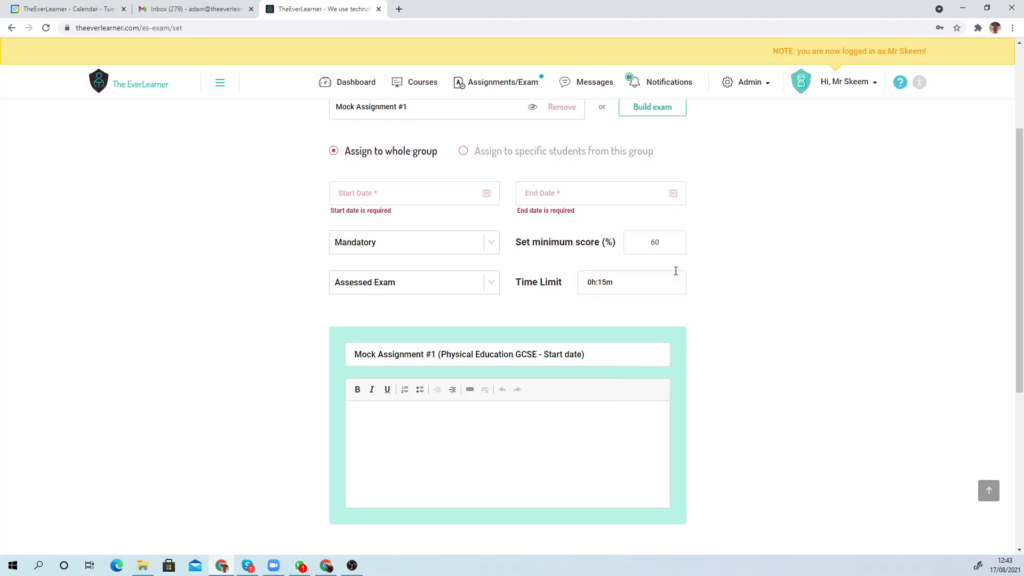
Shorten the exam's message title to "Mock Assignment #1" by removing the bracketed group and start date text, and place the cursor in the message body.
scroll(674, 273, down, 1)
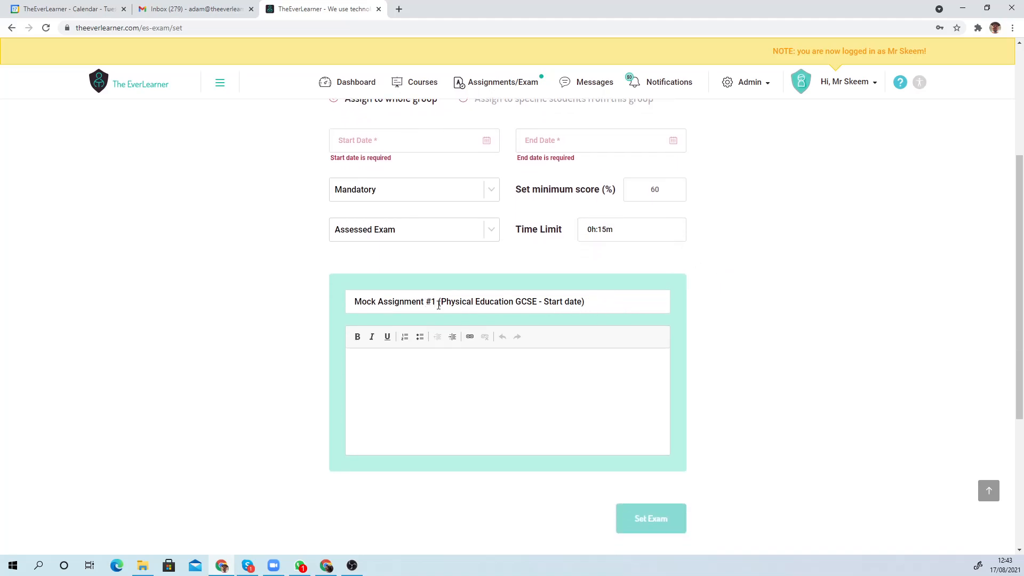
drag(438, 301, 639, 320)
key(BackSpace)
click(392, 350)
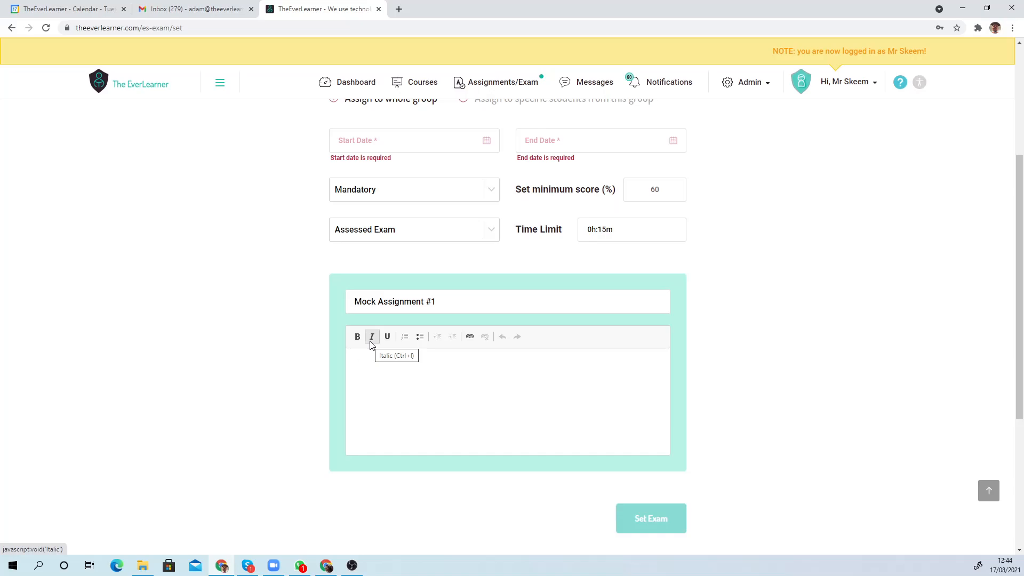
Review the whole Set Exam form, from the group and course selection through the dates and exam settings to the message area.
scroll(372, 346, up, 1)
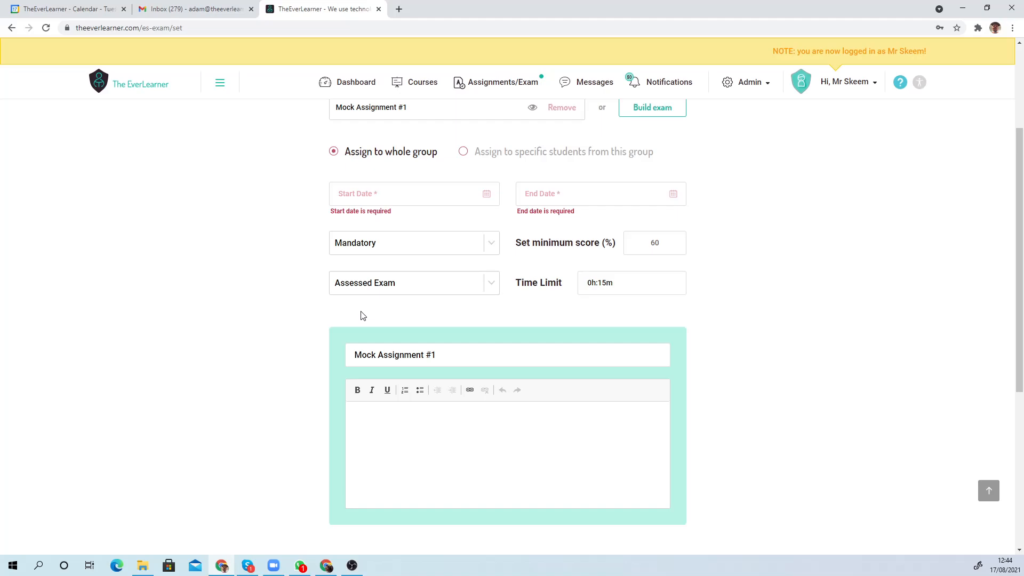
scroll(359, 315, down, 1)
scroll(473, 331, up, 1)
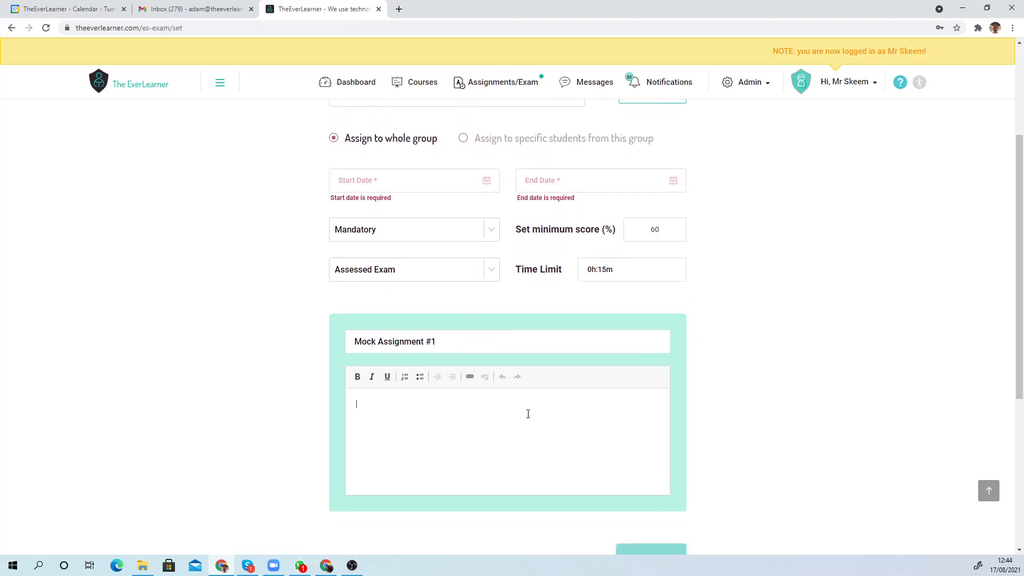
scroll(526, 414, down, 2)
scroll(469, 361, up, 2)
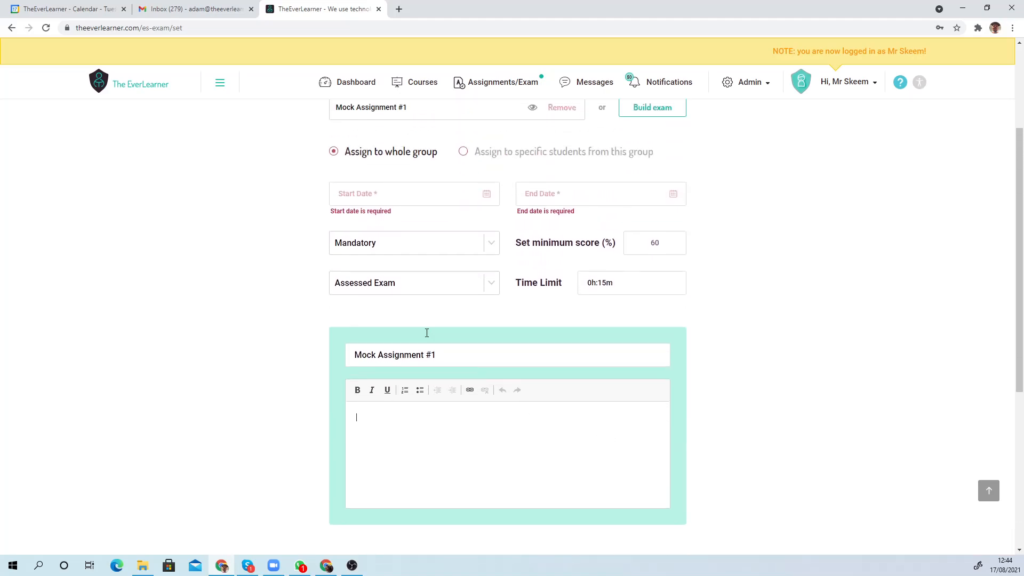
scroll(498, 258, up, 2)
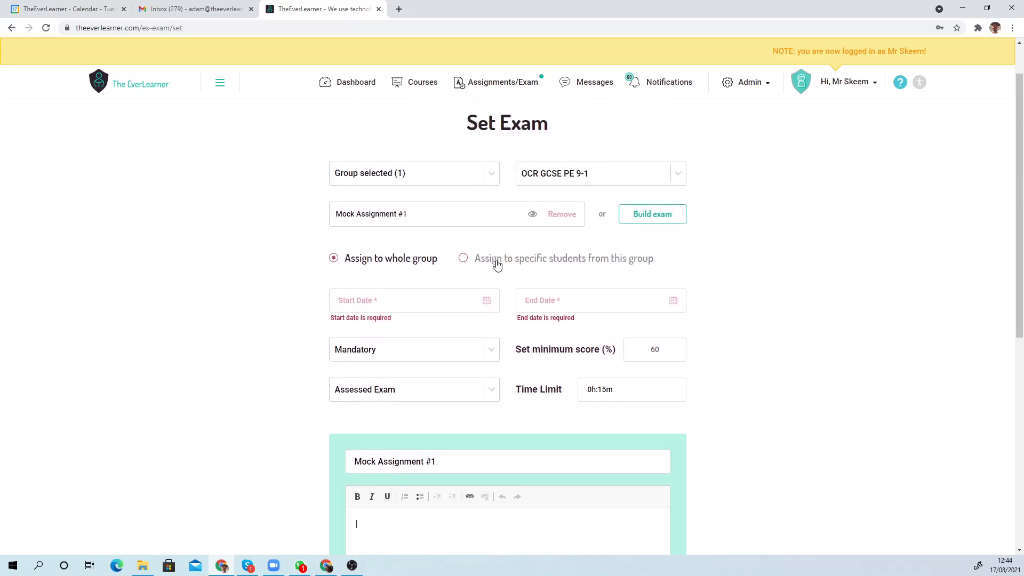
scroll(482, 293, down, 3)
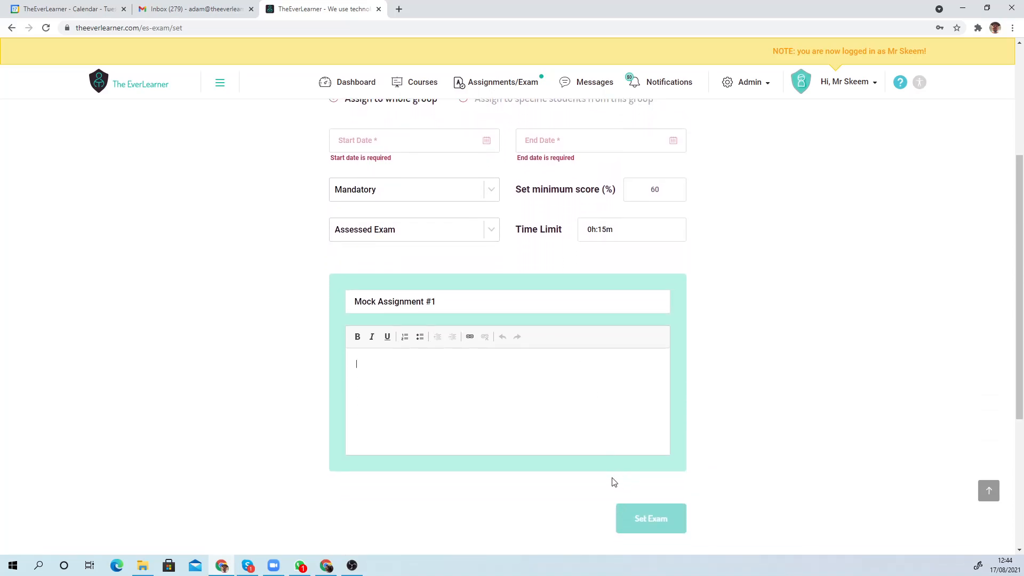
scroll(638, 482, up, 2)
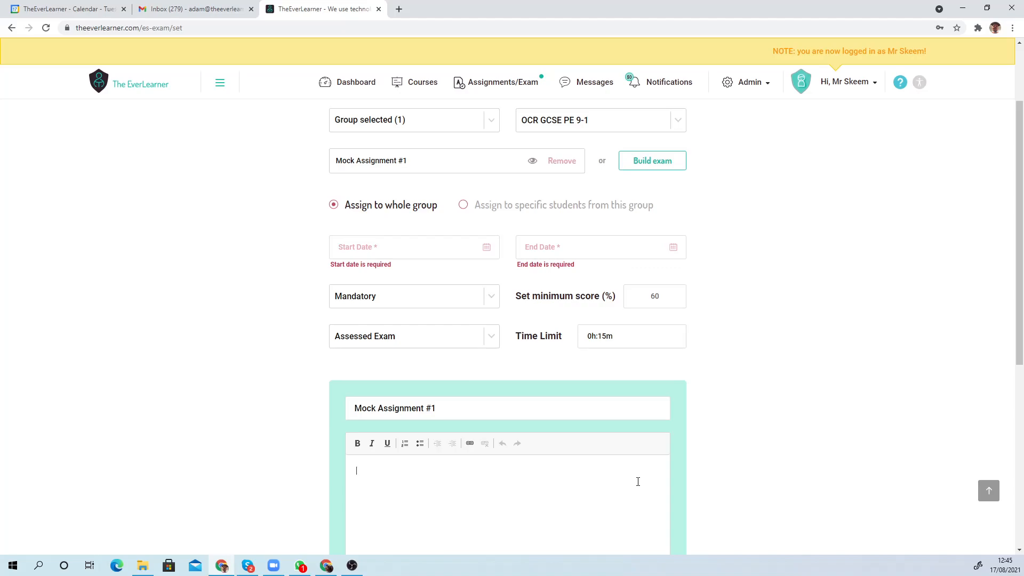
scroll(638, 483, down, 1)
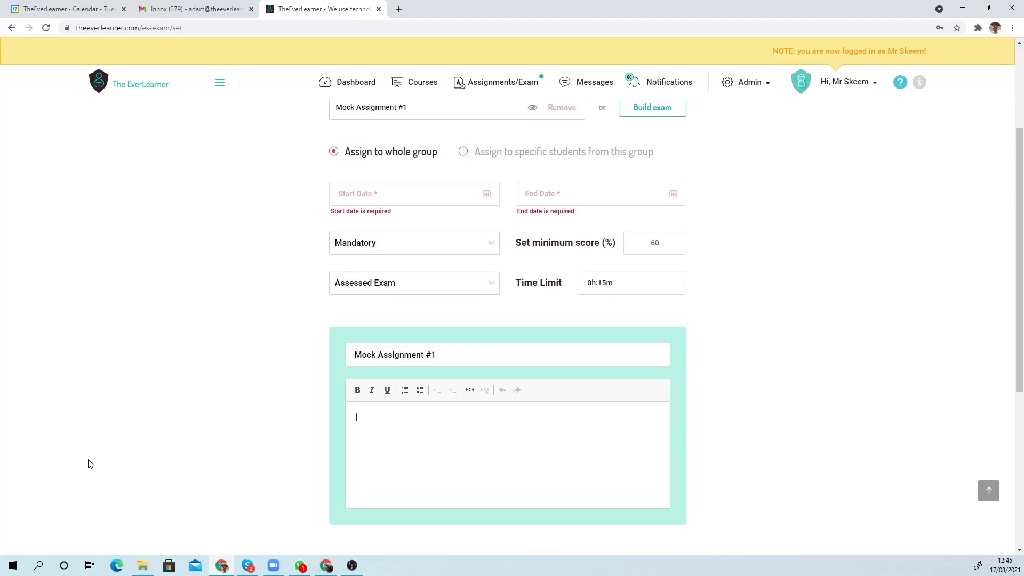